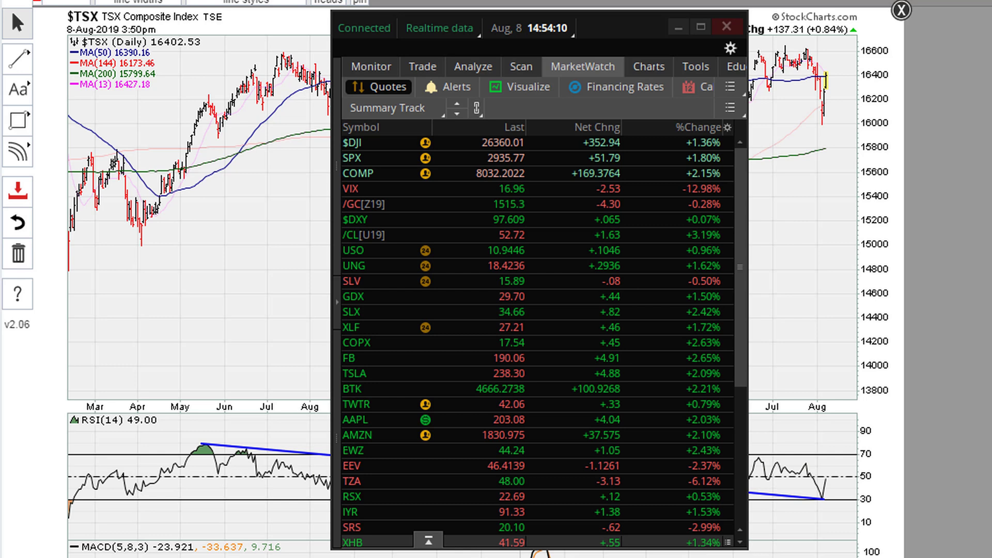
Draw a box outlining the current time in the quotes window.
{"action": "left_click_drag", "start_coordinate": [487, 18], "coordinate": [596, 45]}
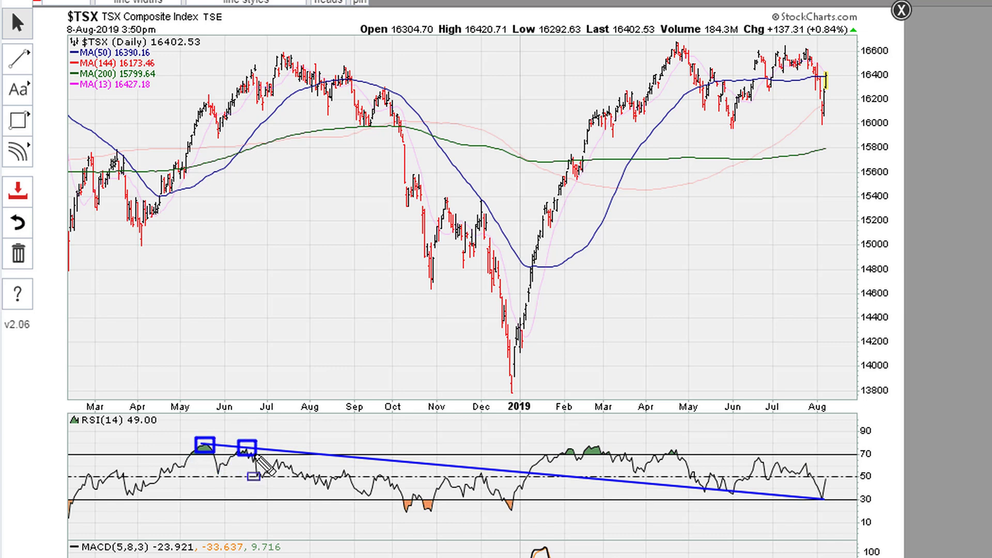
Box the January RSI trendline crossing and the matching January price point in blue.
{"action": "left_click", "coordinate": [527, 471]}
{"action": "left_click_drag", "start_coordinate": [538, 469], "coordinate": [546, 492]}
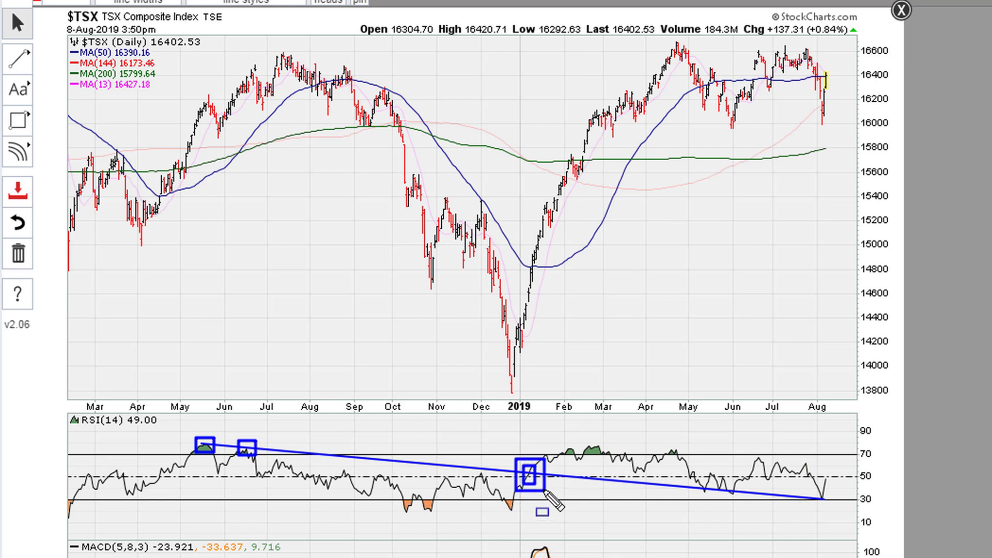
{"action": "left_click", "coordinate": [533, 265]}
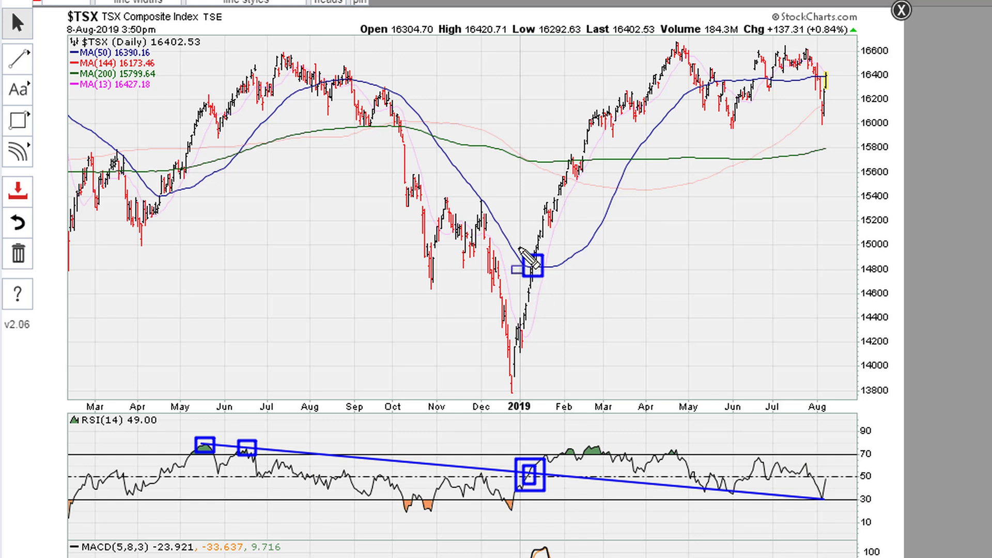
{"action": "left_click_drag", "start_coordinate": [540, 267], "coordinate": [556, 287]}
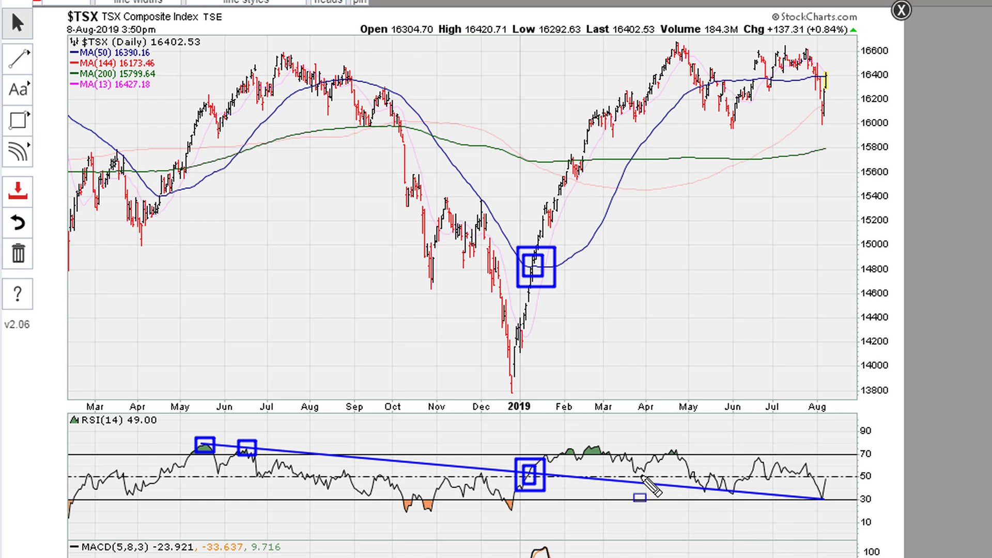
Box the two May RSI trendline touches and their matching price bars in blue.
{"action": "left_click_drag", "start_coordinate": [698, 484], "coordinate": [710, 498]}
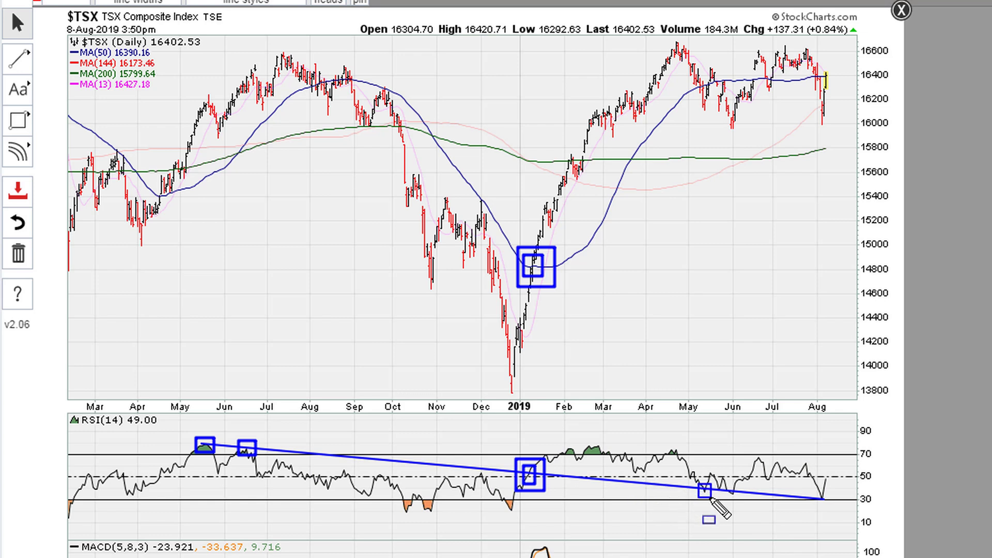
{"action": "left_click_drag", "start_coordinate": [698, 100], "coordinate": [712, 112]}
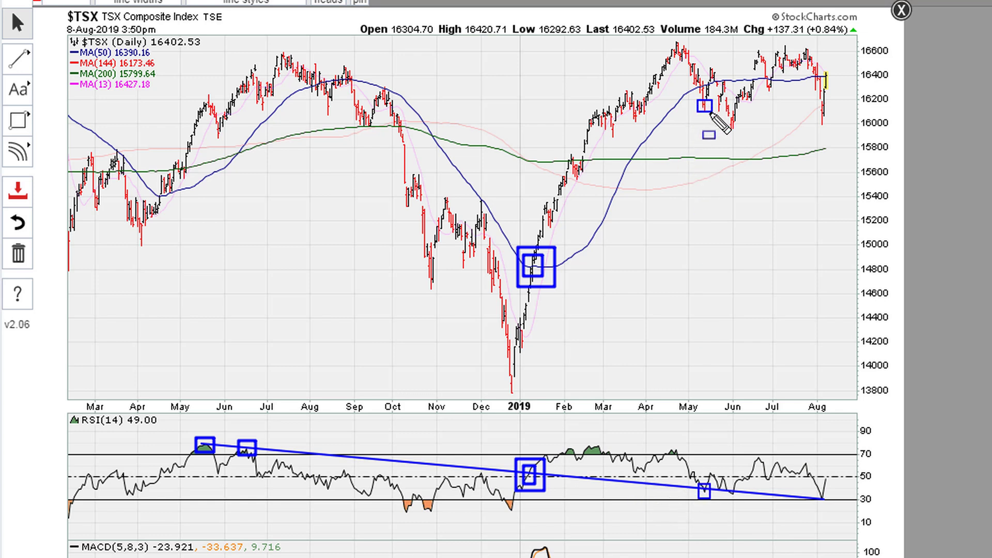
{"action": "left_click_drag", "start_coordinate": [714, 484], "coordinate": [725, 498]}
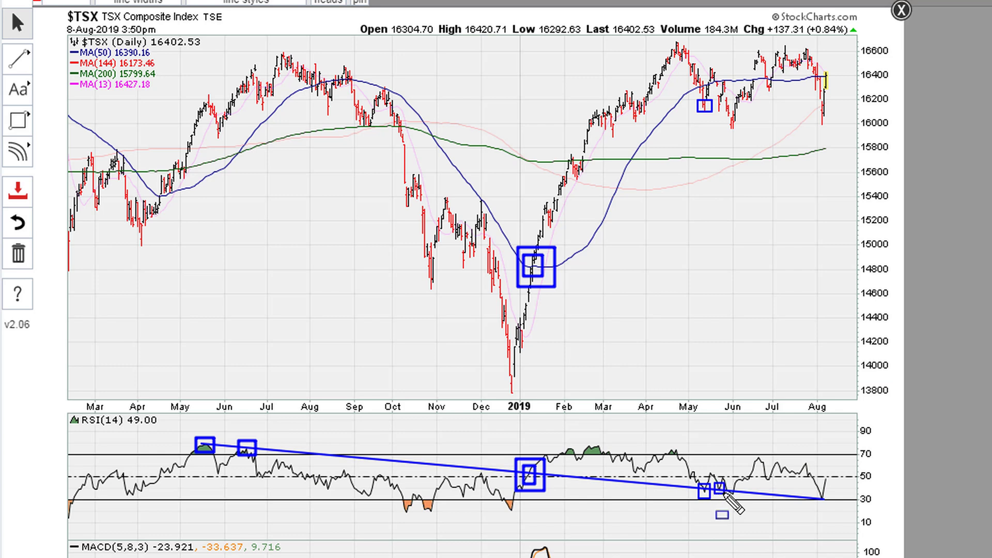
{"action": "left_click_drag", "start_coordinate": [714, 101], "coordinate": [725, 108]}
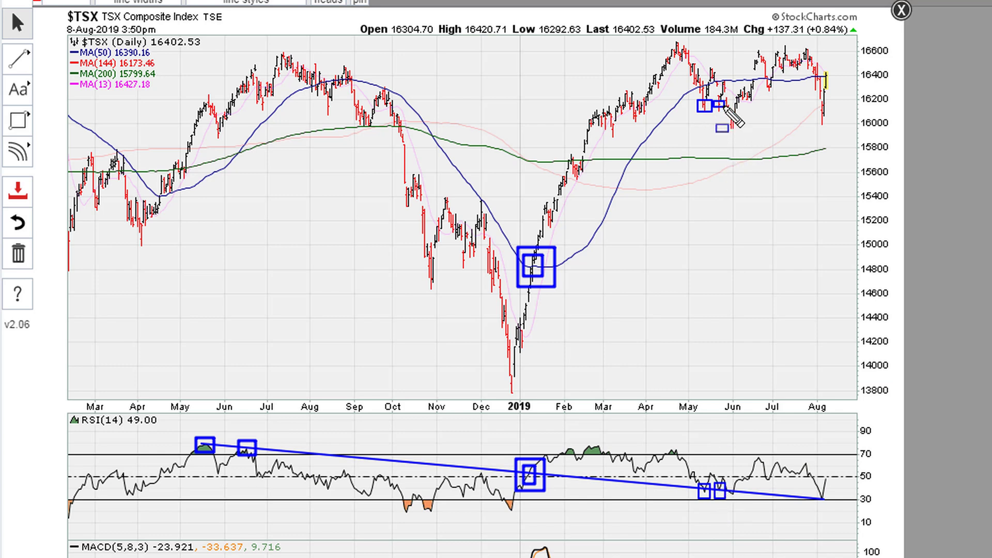
Box the June and August RSI trendline touches and their matching price lows in blue.
{"action": "left_click_drag", "start_coordinate": [725, 486], "coordinate": [741, 500]}
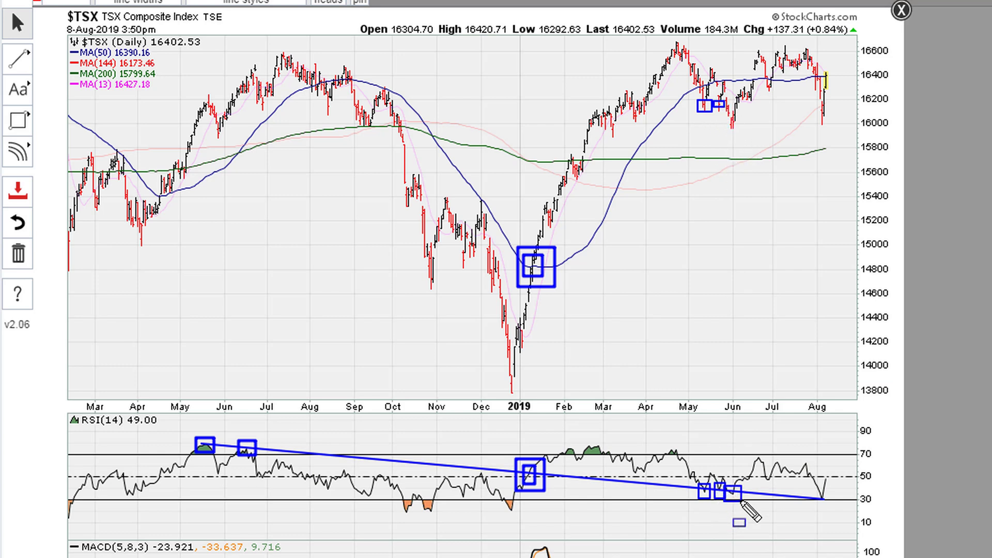
{"action": "left_click_drag", "start_coordinate": [726, 118], "coordinate": [745, 130]}
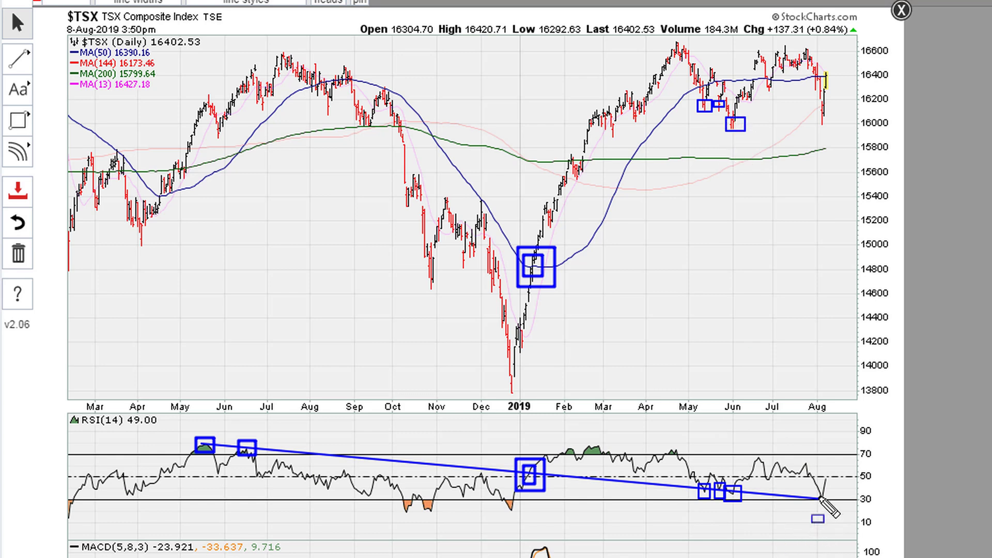
{"action": "left_click_drag", "start_coordinate": [813, 493], "coordinate": [832, 505]}
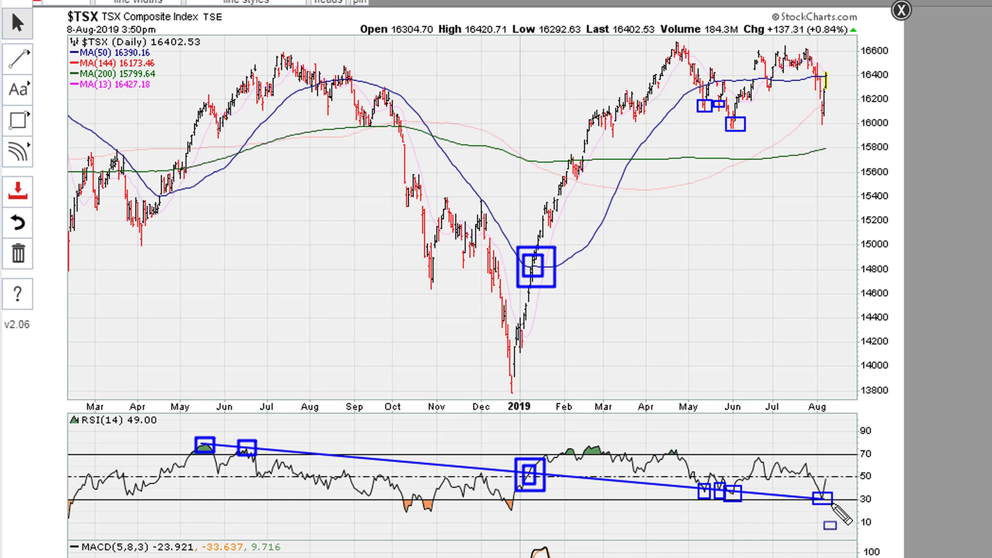
{"action": "left_click_drag", "start_coordinate": [816, 103], "coordinate": [830, 118]}
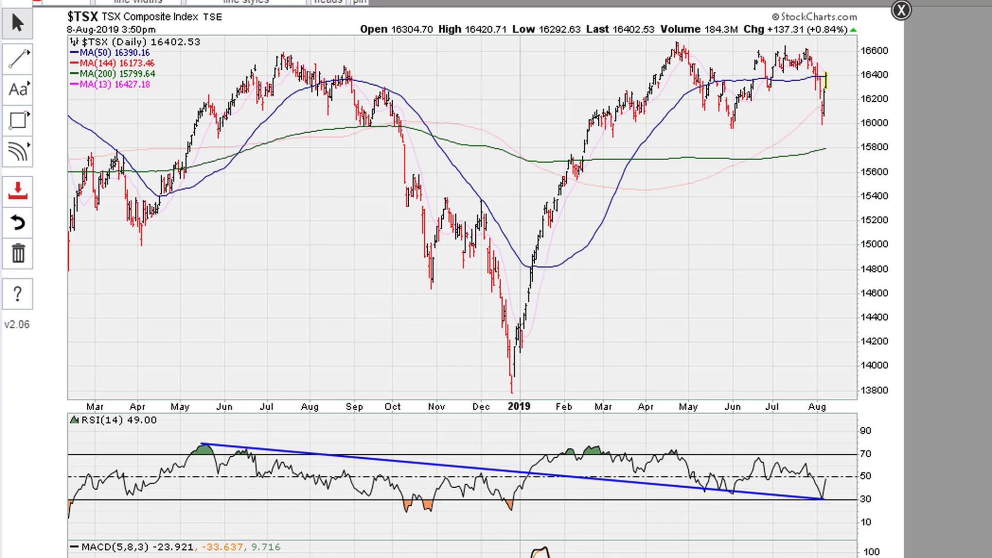
Drag a parallel copy of the blue RSI trendline up onto the upper RSI peaks.
{"action": "left_click", "coordinate": [479, 469]}
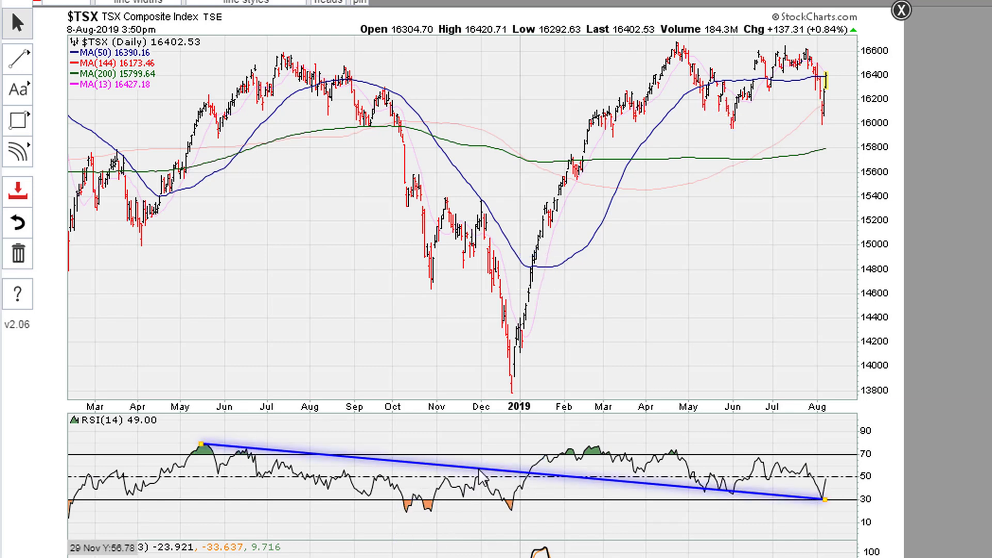
{"action": "left_click_drag", "start_coordinate": [478, 468], "coordinate": [553, 442]}
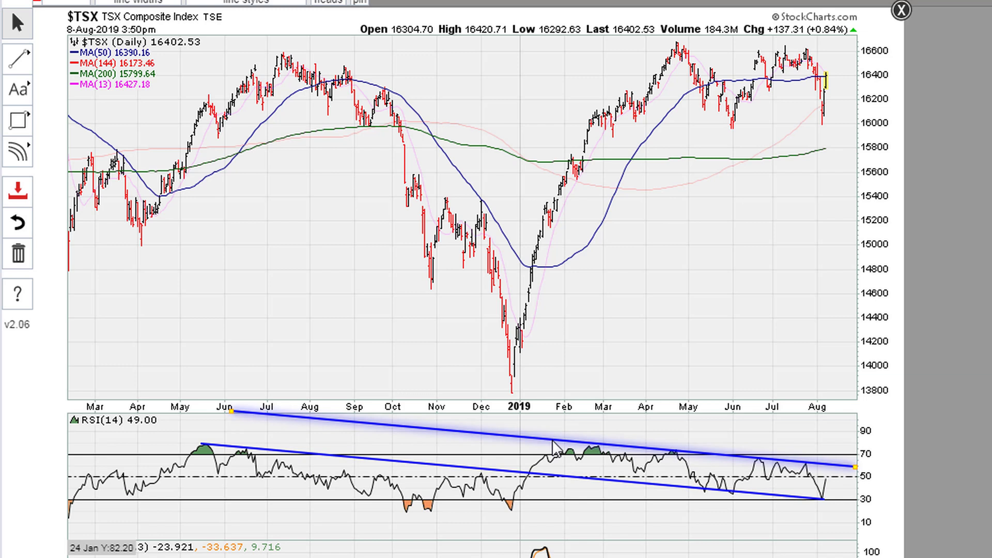
Nudge the copied trendline slightly right and down to sit along the RSI highs.
{"action": "left_click_drag", "start_coordinate": [553, 441], "coordinate": [556, 442]}
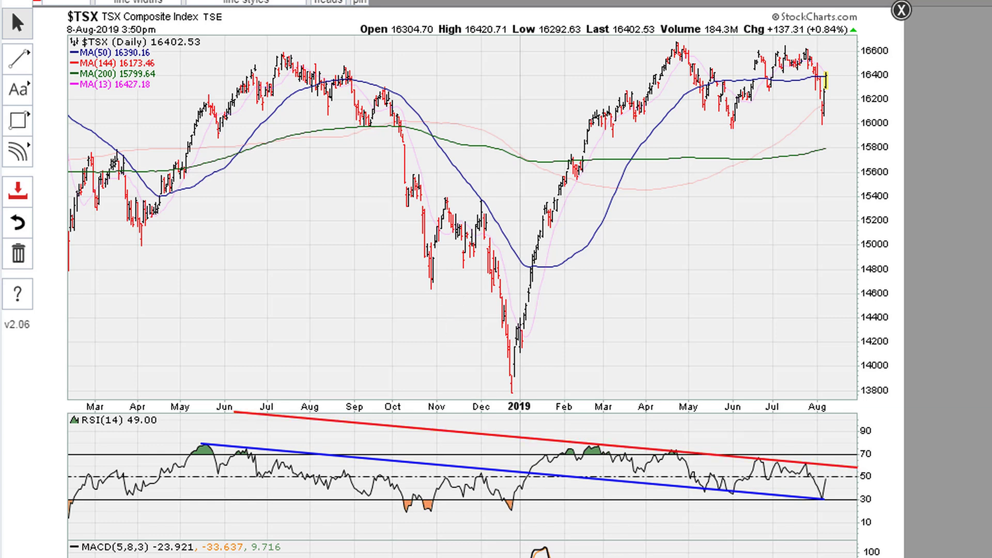
Mark the March and late-April red-trendline RSI touches and matching price peaks with red squares.
{"action": "left_click", "coordinate": [595, 443]}
{"action": "left_click", "coordinate": [602, 109]}
{"action": "left_click", "coordinate": [672, 450]}
{"action": "left_click", "coordinate": [678, 46]}
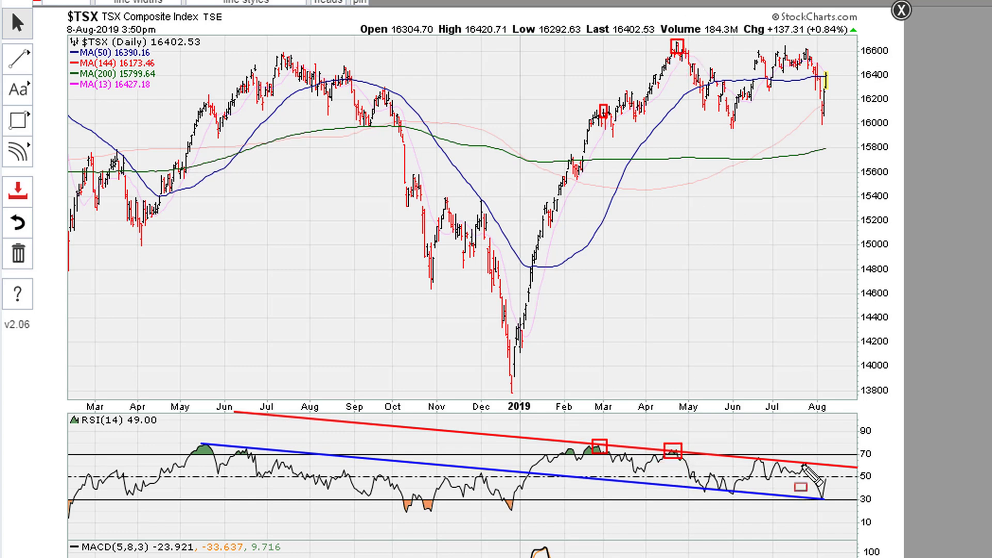
Mark the late-June, early-July and late-July RSI touches and price peaks with red squares.
{"action": "left_click", "coordinate": [759, 459]}
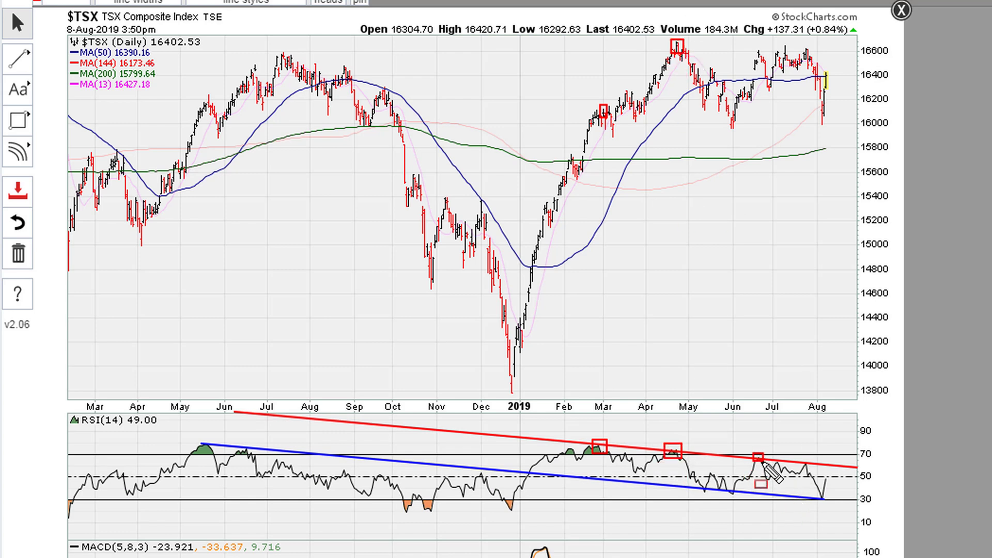
{"action": "left_click", "coordinate": [760, 57]}
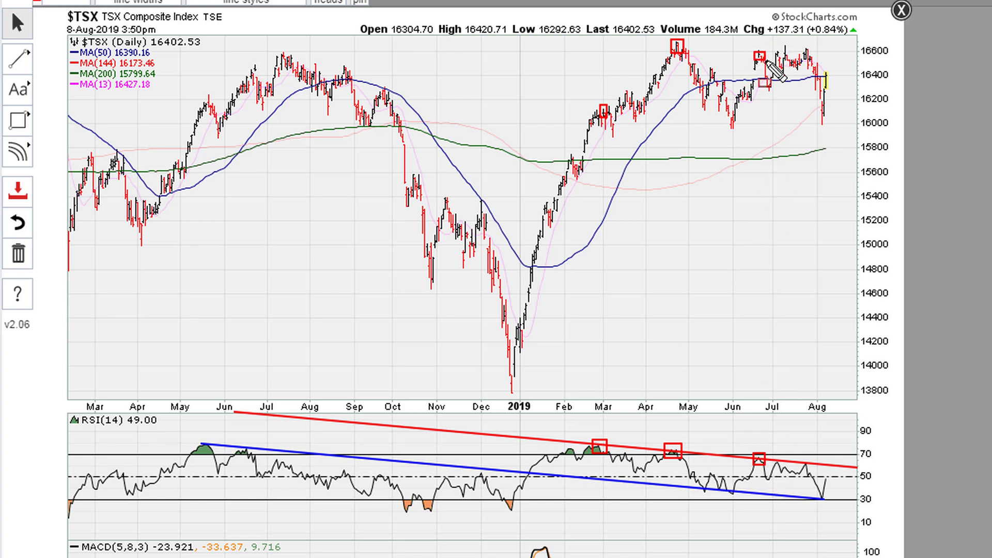
{"action": "left_click", "coordinate": [778, 461]}
{"action": "left_click", "coordinate": [780, 55]}
{"action": "left_click", "coordinate": [806, 465]}
{"action": "left_click", "coordinate": [808, 53]}
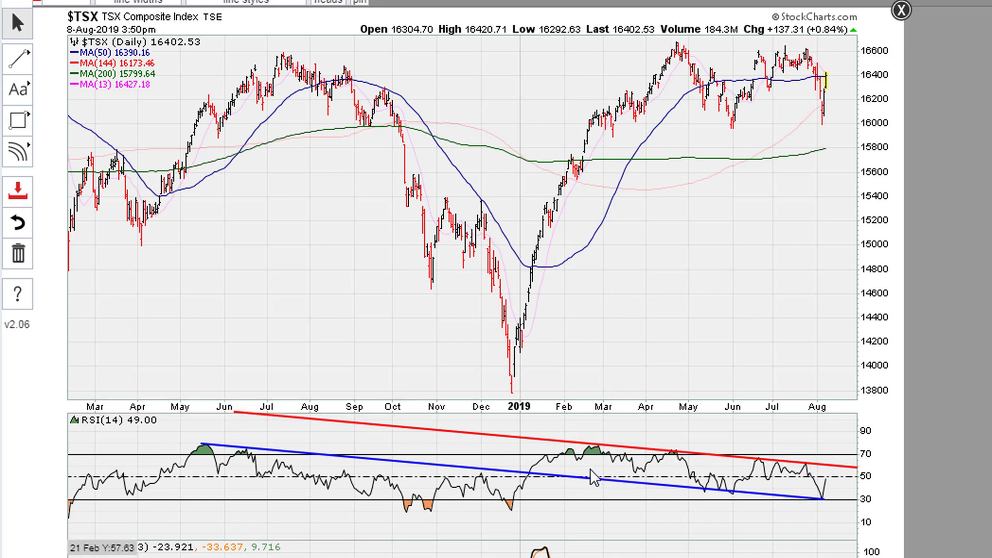
Duplicate the red RSI trendline with Ctrl+C/Ctrl+V and shift the copy slightly lower.
{"action": "left_click", "coordinate": [552, 441]}
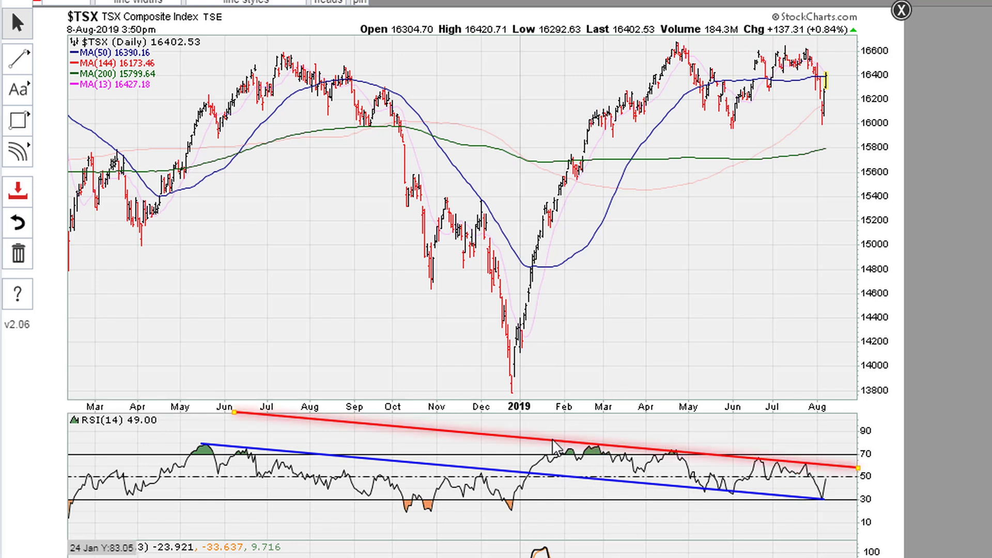
{"action": "key", "text": "ctrl+c"}
{"action": "key", "text": "ctrl+v"}
{"action": "mouse_move", "coordinate": [639, 472]}
{"action": "left_mouse_down"}
{"action": "mouse_move", "coordinate": [647, 479]}
{"action": "mouse_move", "coordinate": [640, 470]}
{"action": "left_mouse_up"}
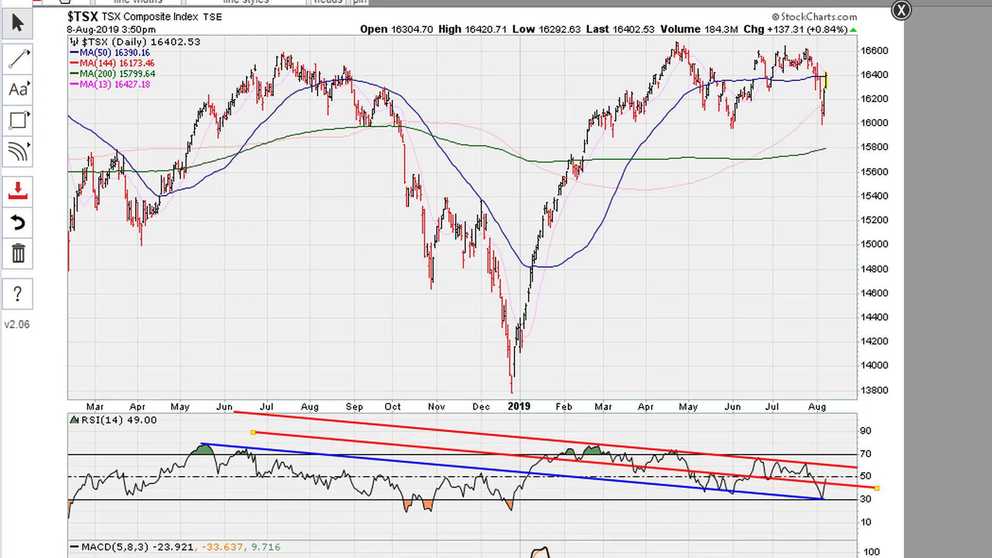
{"action": "left_click", "coordinate": [57, 4]}
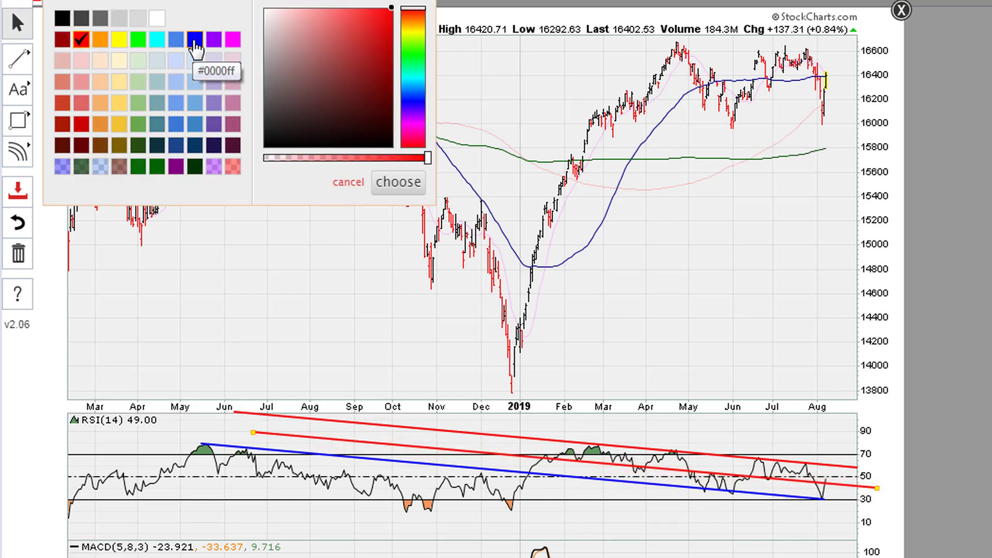
Colour the duplicated RSI trendline dark green (#003300) and deselect it.
{"action": "left_click", "coordinate": [193, 171]}
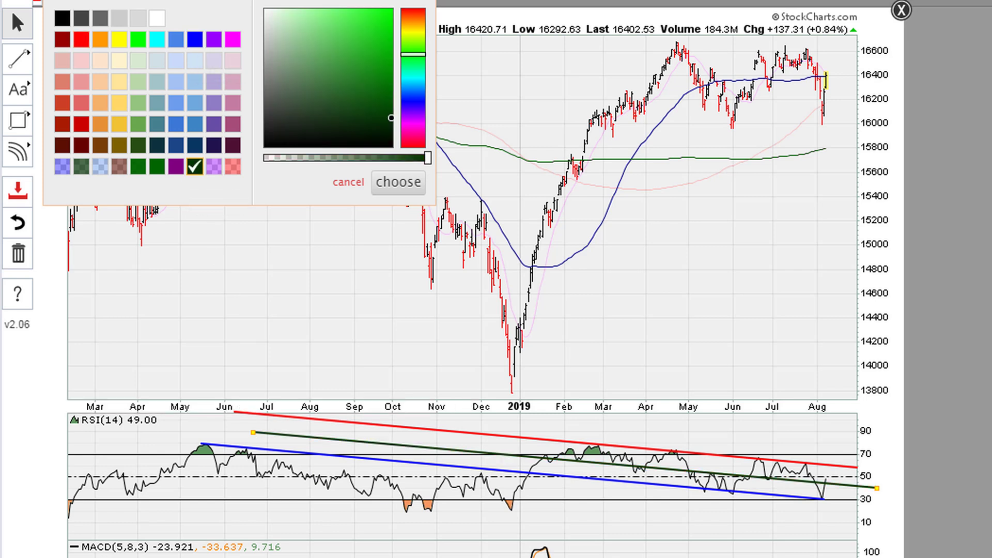
{"action": "left_click", "coordinate": [627, 328]}
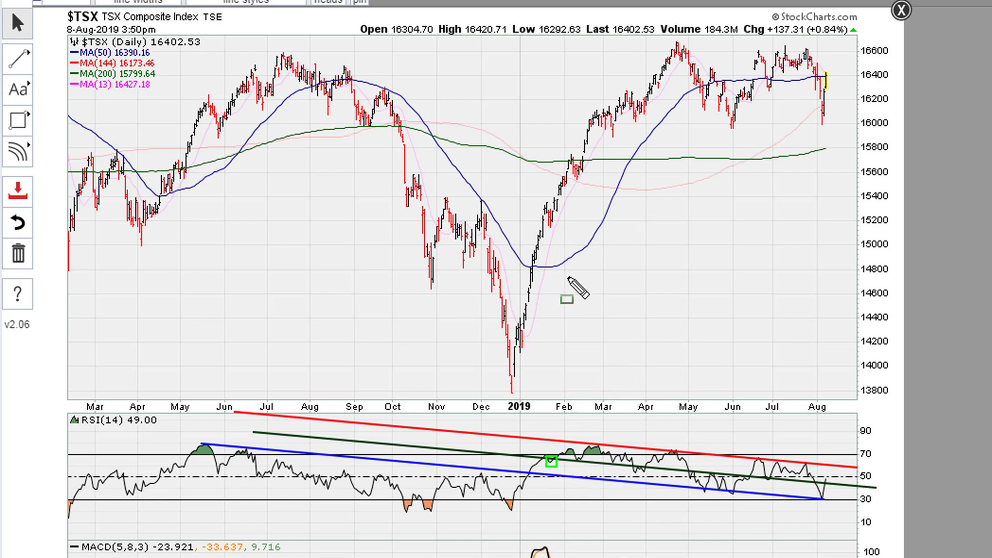
Box the late-January to late-March RSI touches and price bars in green; arrow the early-May RSI dip.
{"action": "left_click", "coordinate": [550, 219]}
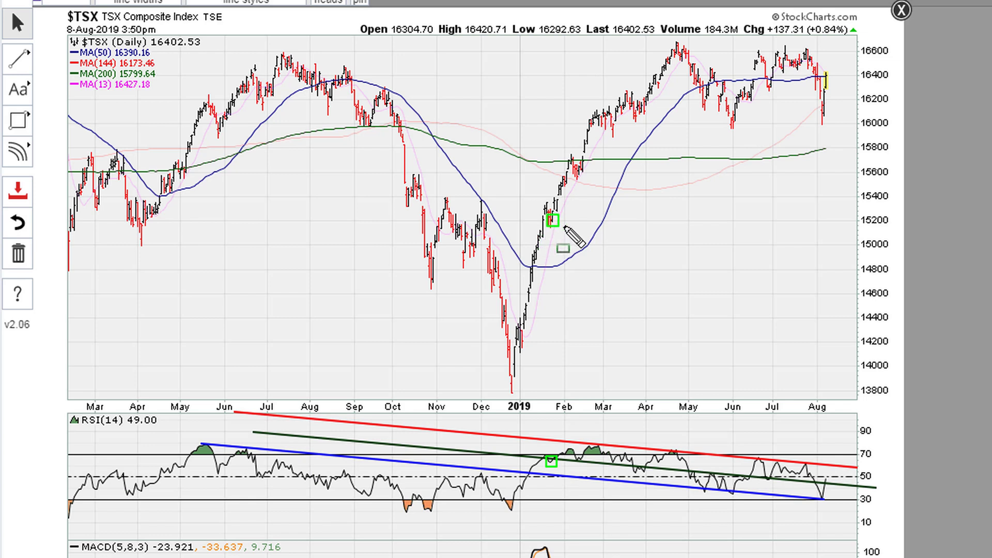
{"action": "left_click", "coordinate": [577, 459]}
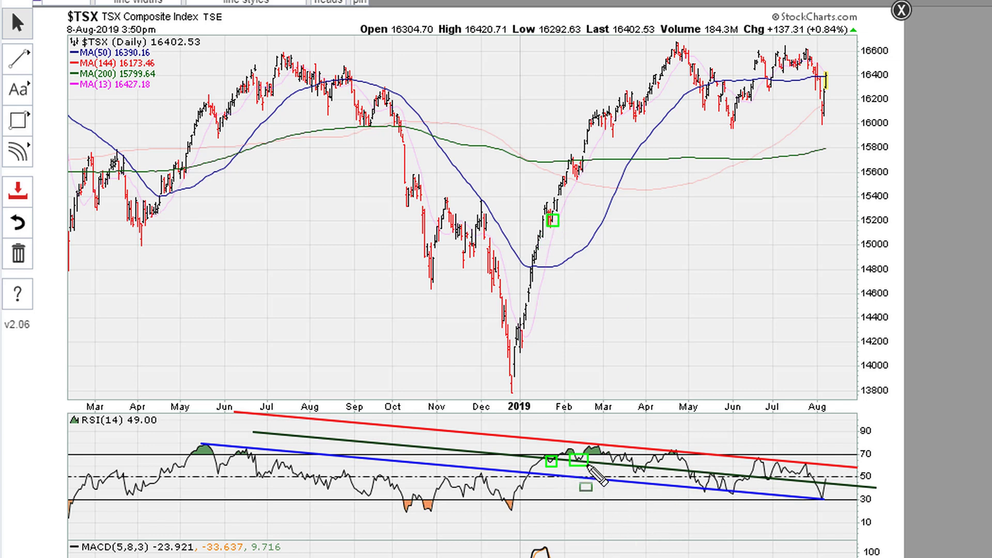
{"action": "left_click", "coordinate": [576, 175]}
{"action": "left_click_drag", "start_coordinate": [627, 462], "coordinate": [652, 475]}
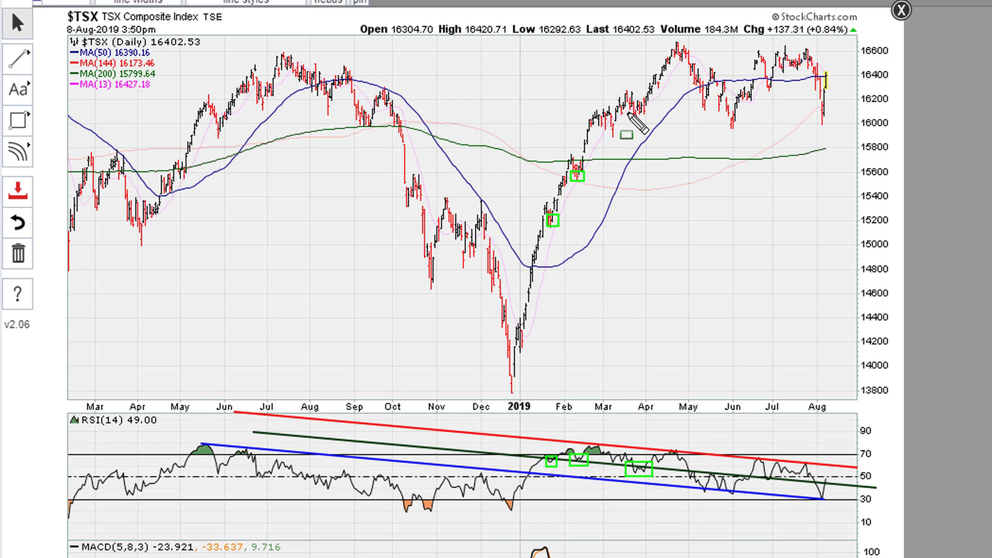
{"action": "left_click_drag", "start_coordinate": [629, 107], "coordinate": [653, 120]}
{"action": "left_click_drag", "start_coordinate": [700, 430], "coordinate": [690, 468]}
Add black arrows pointing at the early-, mid- and late-May price and RSI dips.
{"action": "left_click_drag", "start_coordinate": [716, 45], "coordinate": [698, 66]}
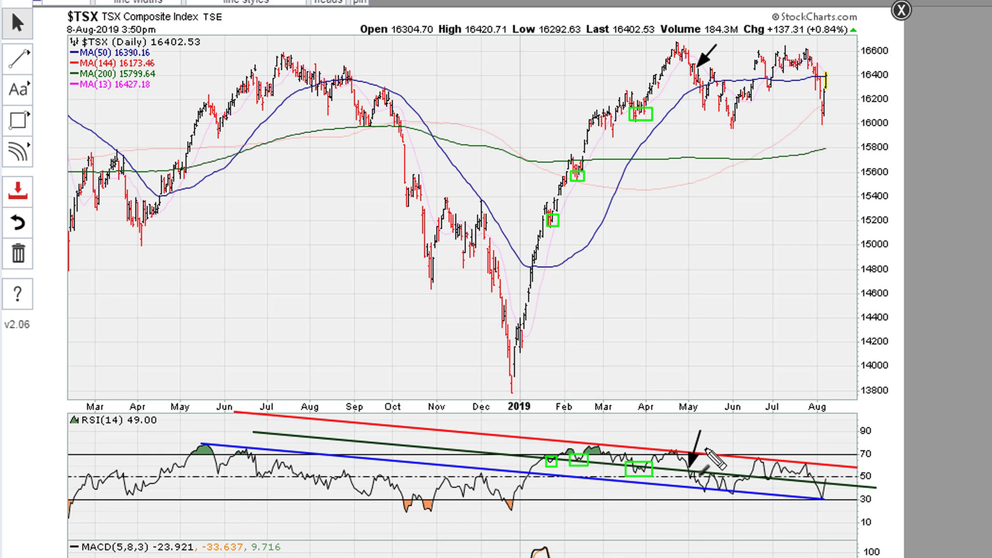
{"action": "left_click_drag", "start_coordinate": [725, 439], "coordinate": [713, 475]}
{"action": "left_click_drag", "start_coordinate": [706, 431], "coordinate": [713, 459]}
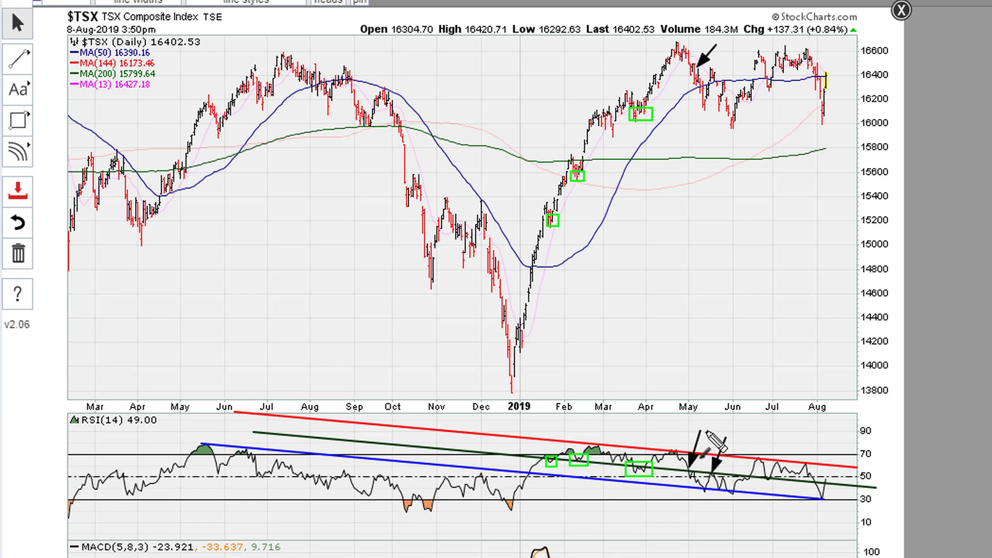
{"action": "mouse_move", "coordinate": [740, 48]}
{"action": "left_mouse_down"}
{"action": "mouse_move", "coordinate": [728, 83]}
{"action": "mouse_move", "coordinate": [719, 73]}
{"action": "left_mouse_up"}
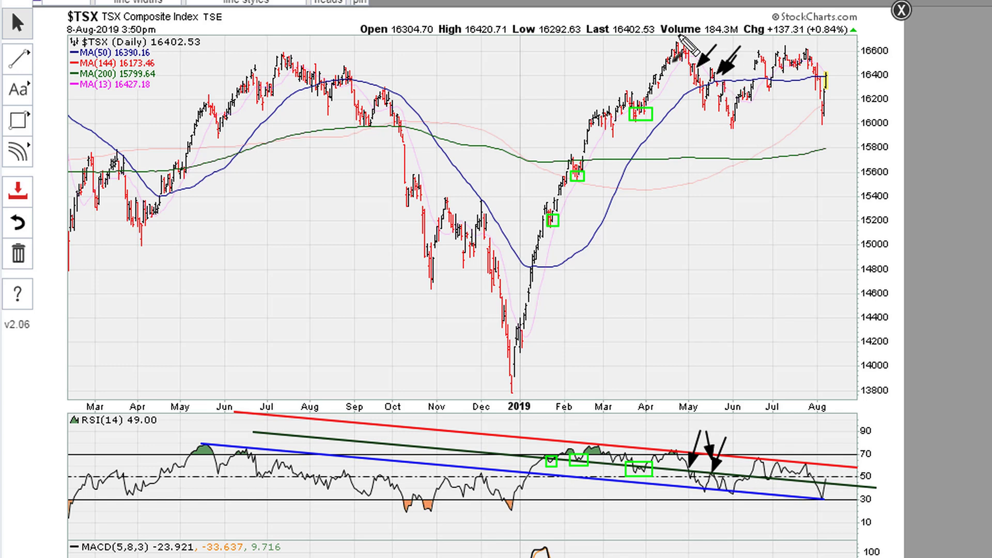
Add green arrows at the June RSI touch and price bars, and green boxes at the early-July dip.
{"action": "left_click_drag", "start_coordinate": [719, 417], "coordinate": [752, 476]}
{"action": "left_click_drag", "start_coordinate": [738, 67], "coordinate": [750, 82]}
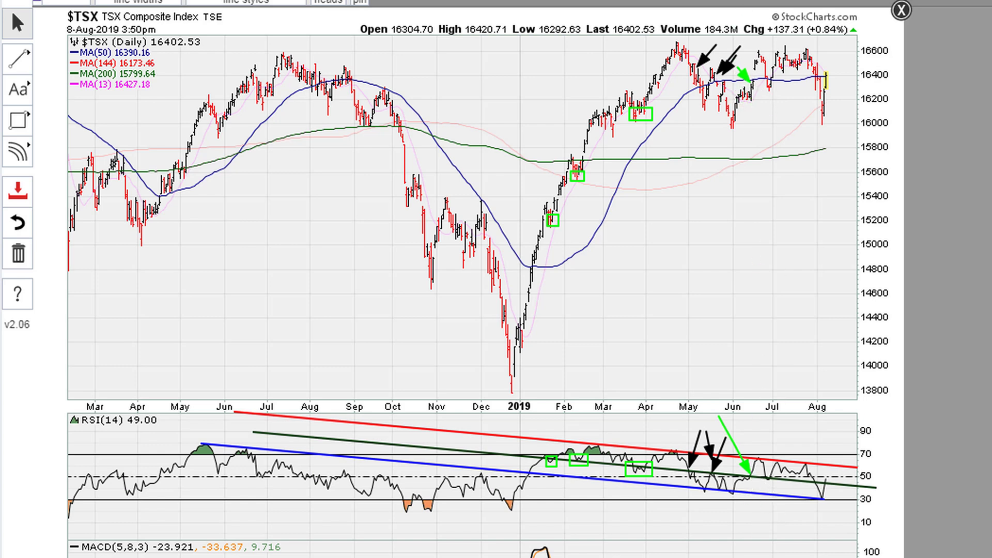
{"action": "left_click_drag", "start_coordinate": [759, 473], "coordinate": [777, 484]}
{"action": "left_click_drag", "start_coordinate": [763, 78], "coordinate": [777, 91]}
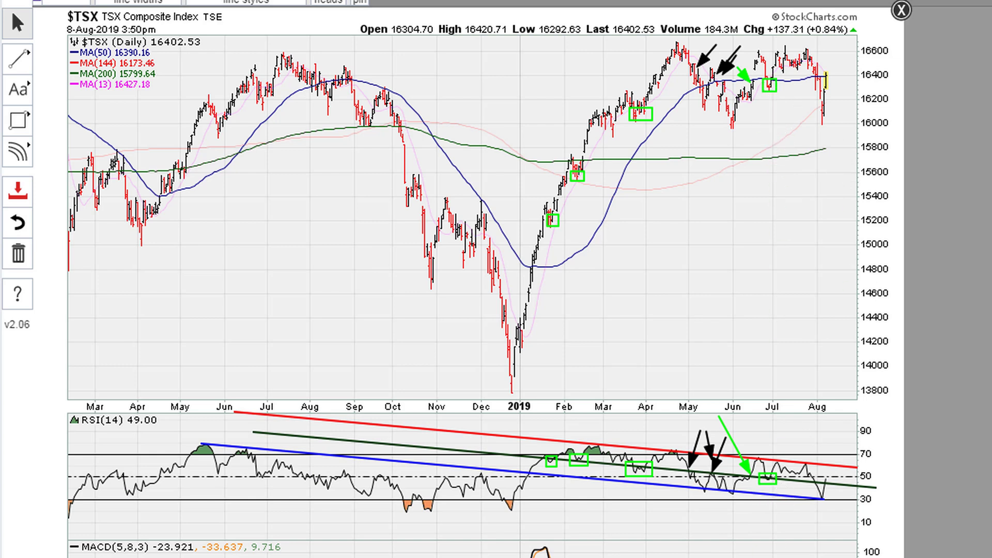